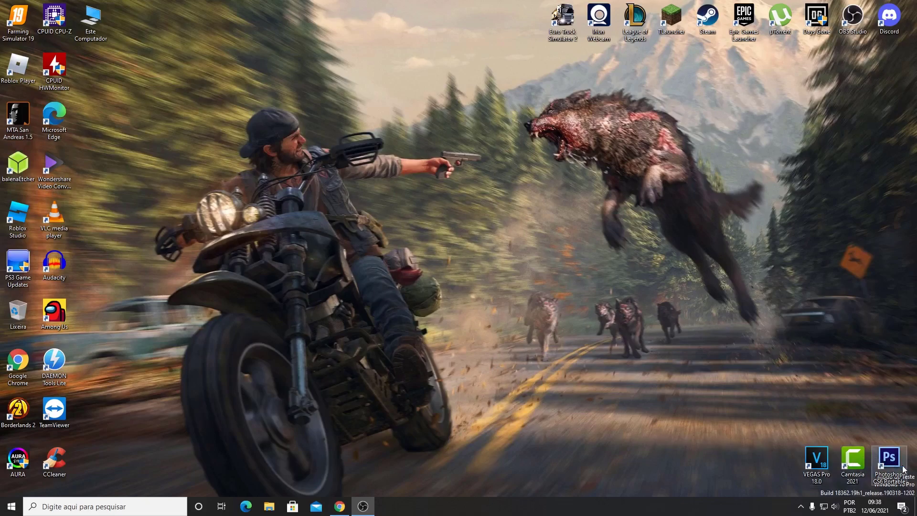
Step: Launch Photoshop CS6 Portable in Brazilian Portuguese and create a blank 1280×720 transparent document
double_click(888, 459)
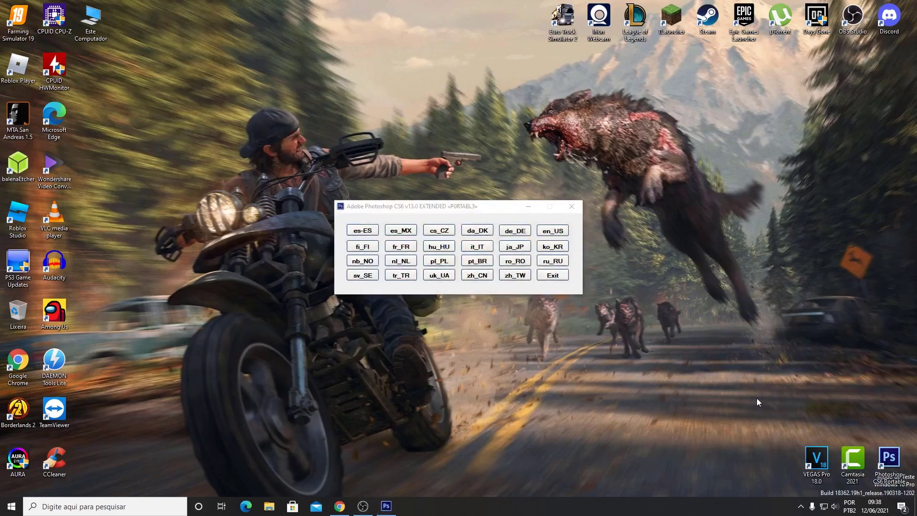
click(478, 262)
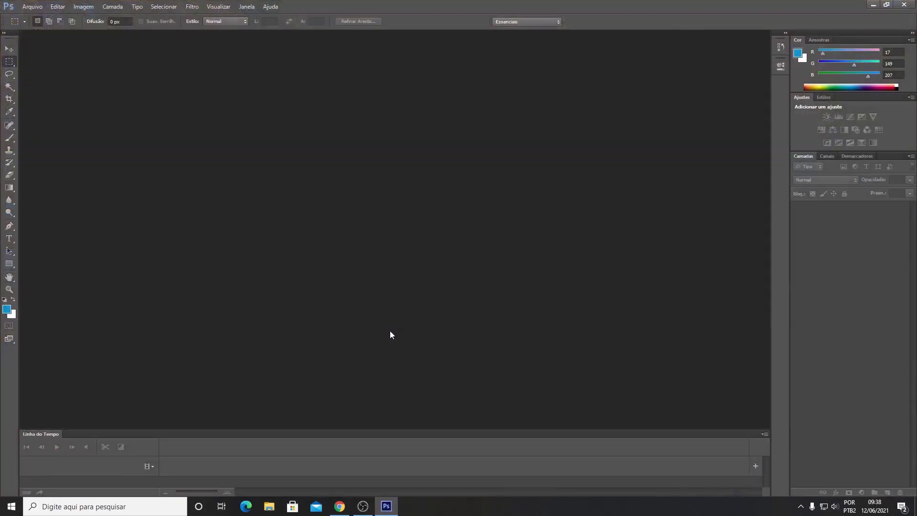
click(25, 11)
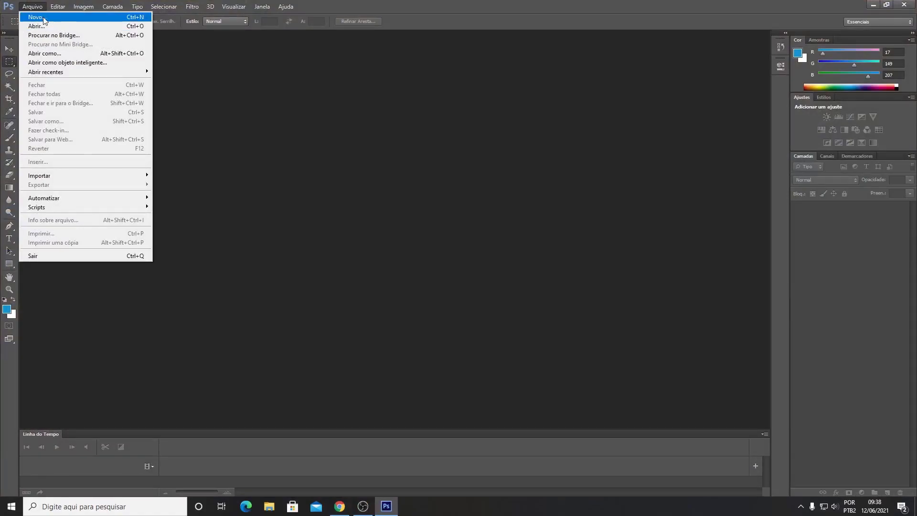
click(36, 17)
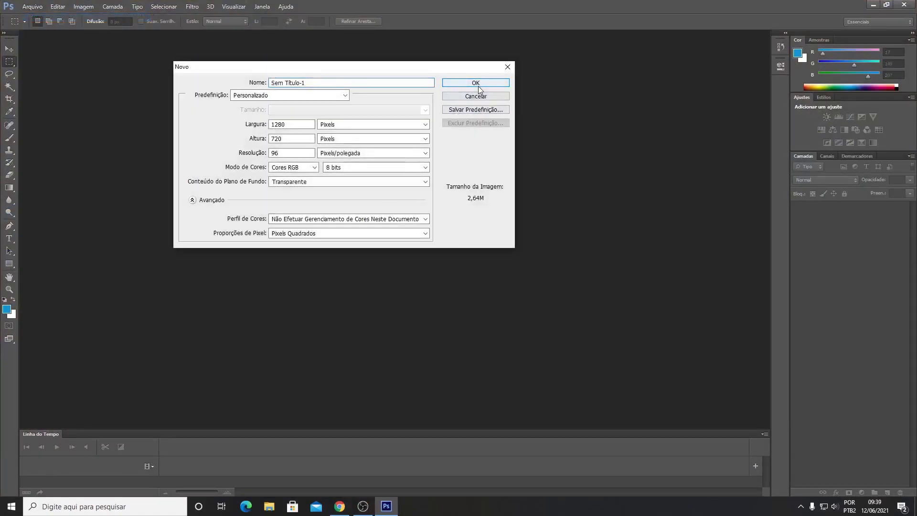
click(478, 85)
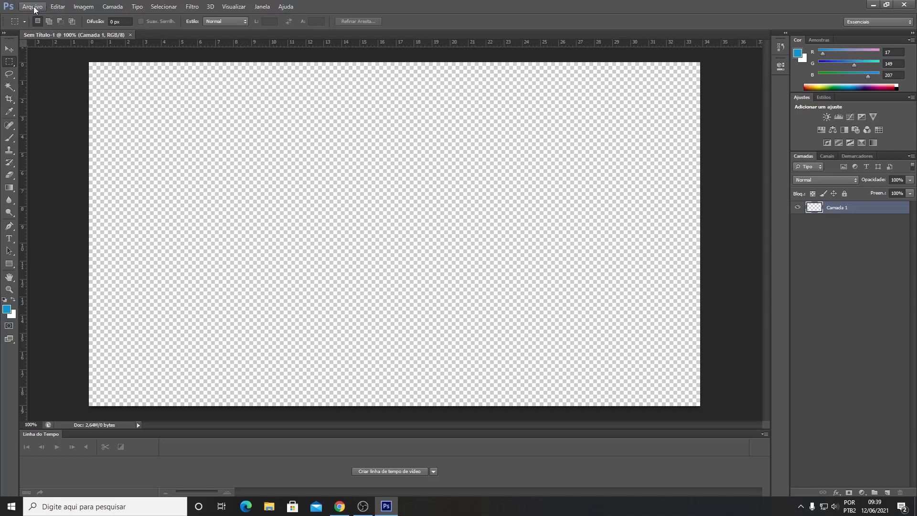
click(32, 7)
Step: Bring up the Abrir dialog and show the Downloads files as large icons
click(39, 25)
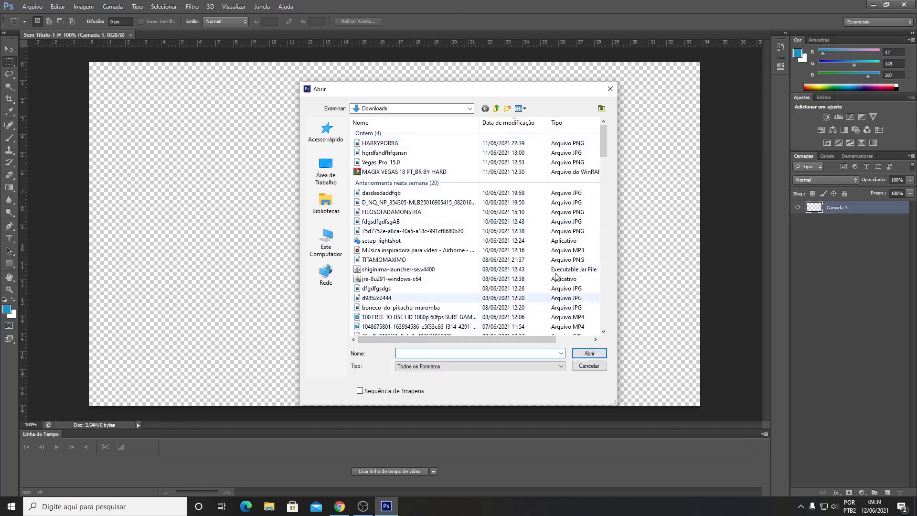
click(521, 109)
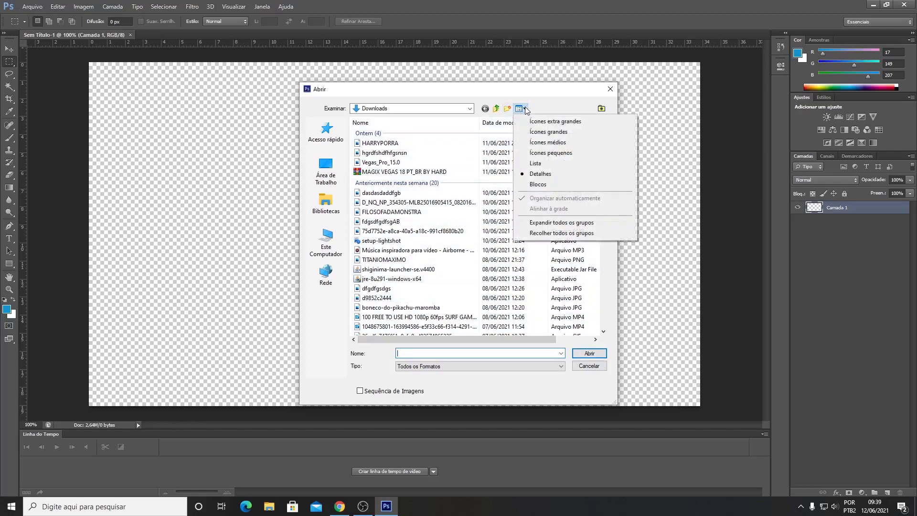
click(530, 137)
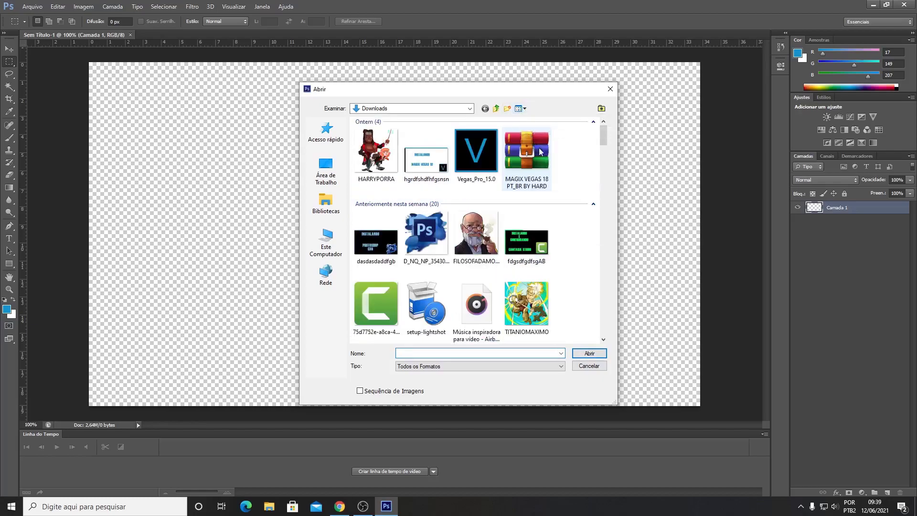
scroll(509, 244, down, 3)
scroll(500, 258, up, 3)
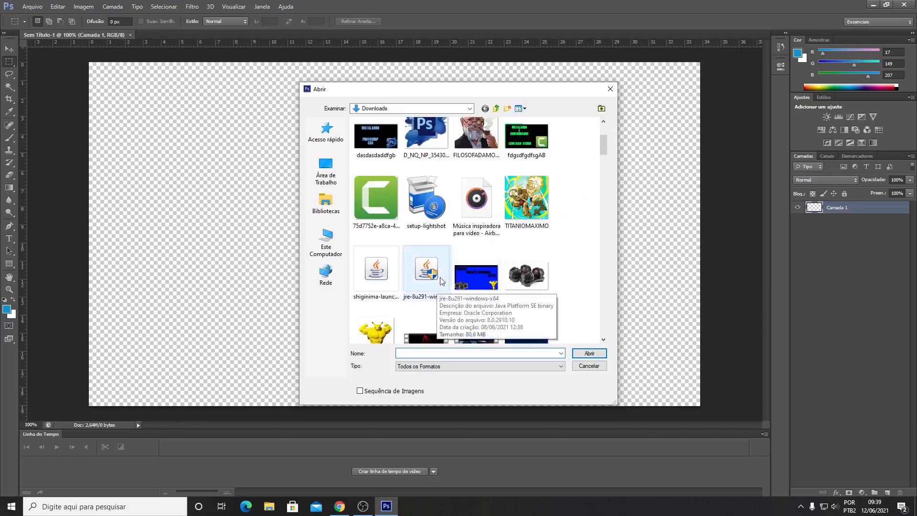
scroll(453, 260, up, 3)
scroll(452, 259, down, 3)
scroll(453, 259, down, 3)
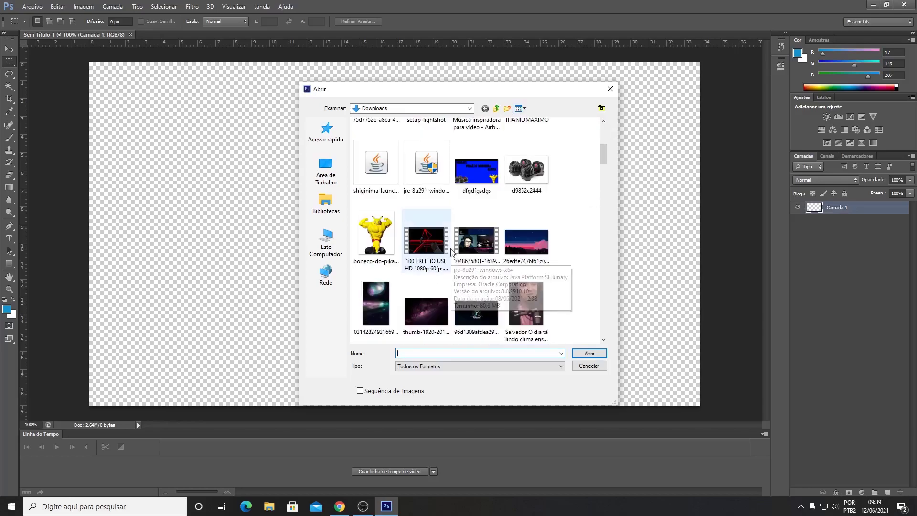
Step: Open the muscular Pikachu, two protein jar and dumbbells images together
click(391, 250)
scroll(425, 295, down, 3)
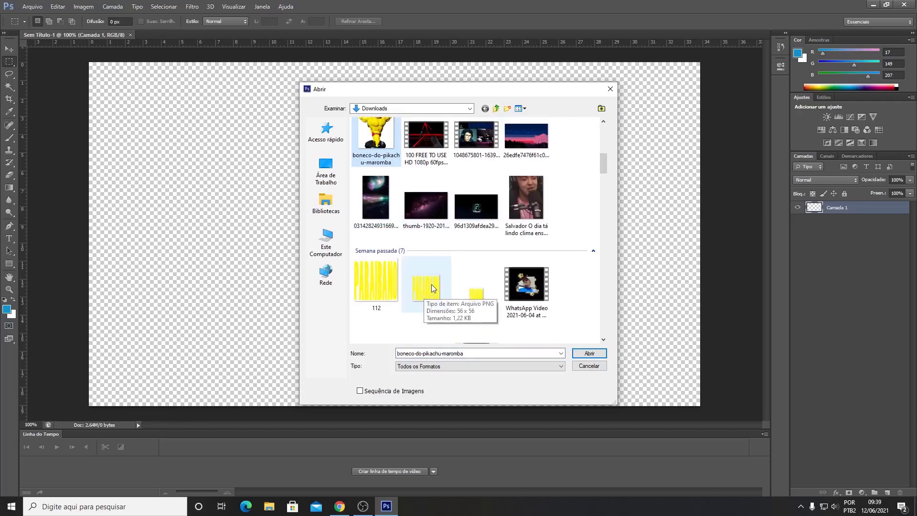
scroll(472, 239, down, 3)
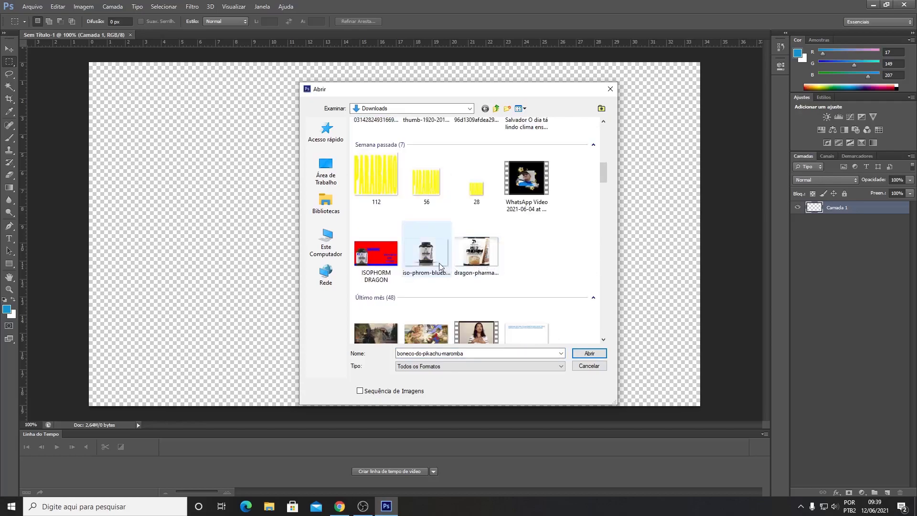
ctrl+click(426, 251)
ctrl+click(494, 271)
scroll(495, 271, up, 2)
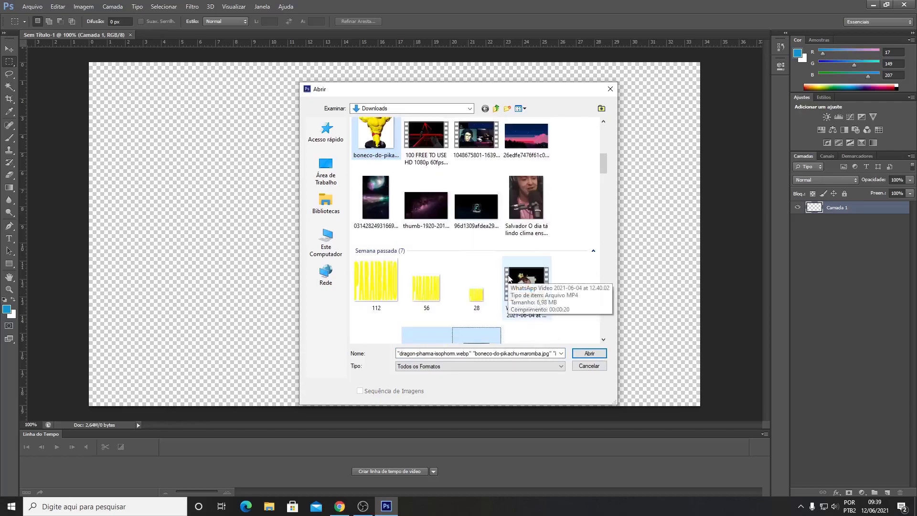
scroll(494, 239, up, 2)
ctrl+click(525, 169)
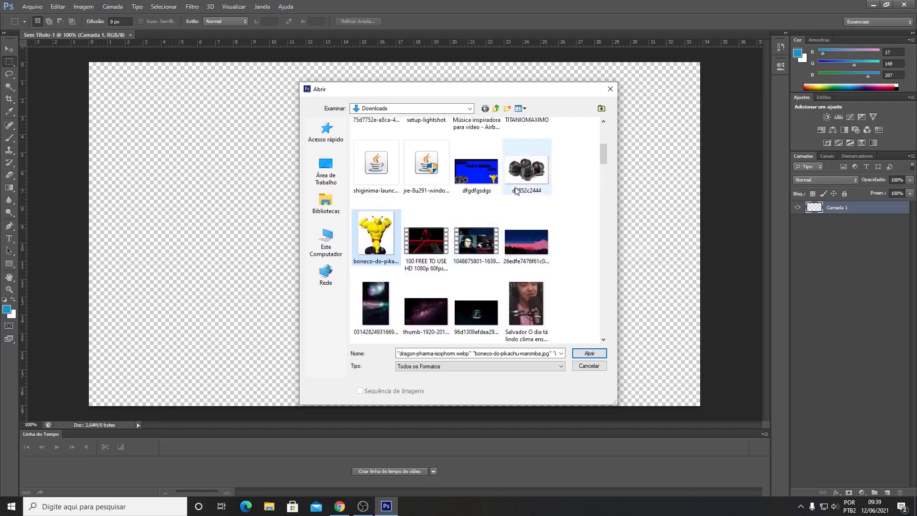
click(593, 352)
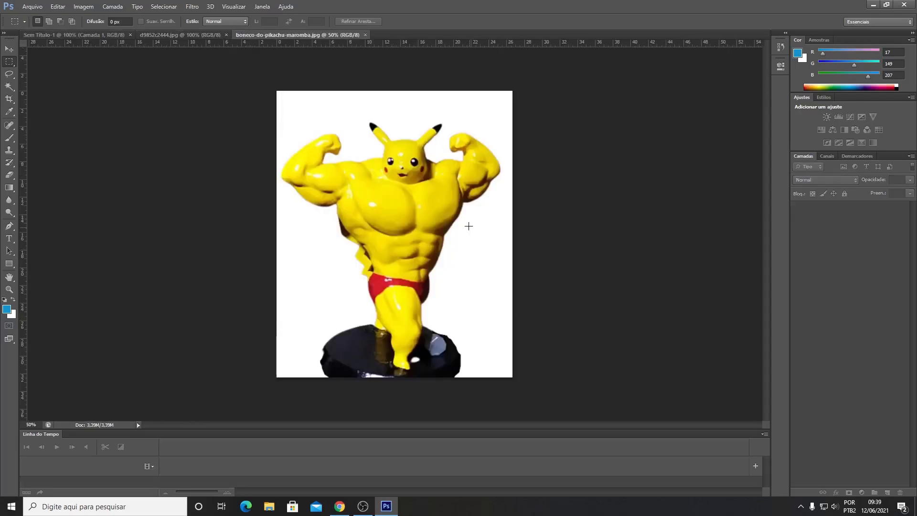
Step: Dismiss the error and nudge the protein-jar image slightly lower right, then return to Pikachu
click(474, 190)
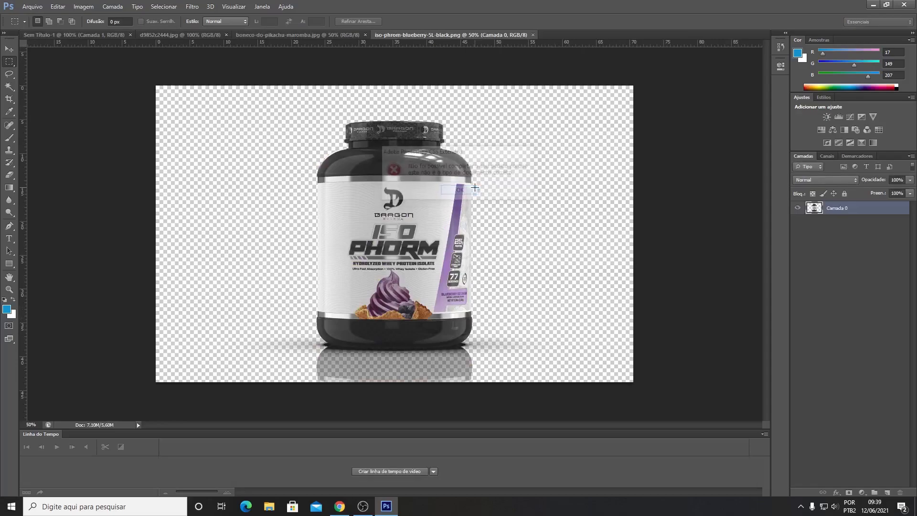
click(14, 48)
drag(507, 244, 433, 237)
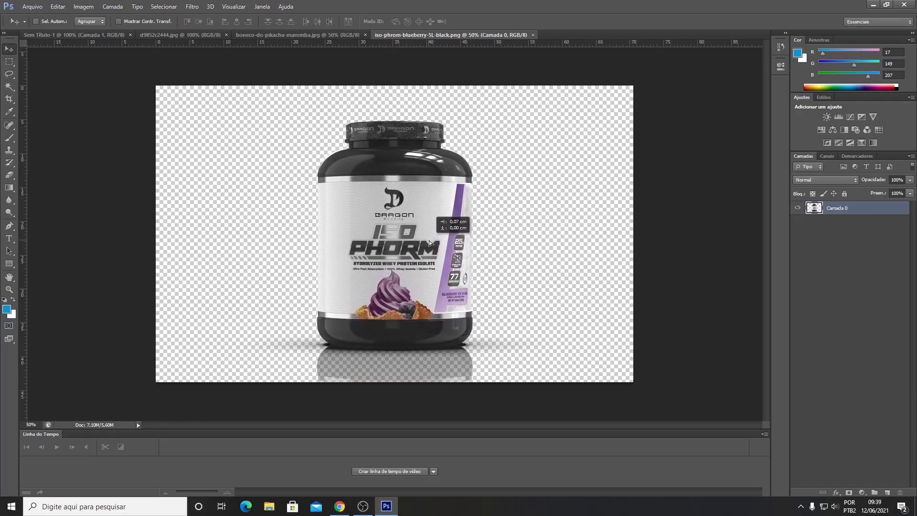
mouse_move(434, 237)
mouse_down()
mouse_move(462, 210)
mouse_move(430, 234)
mouse_up()
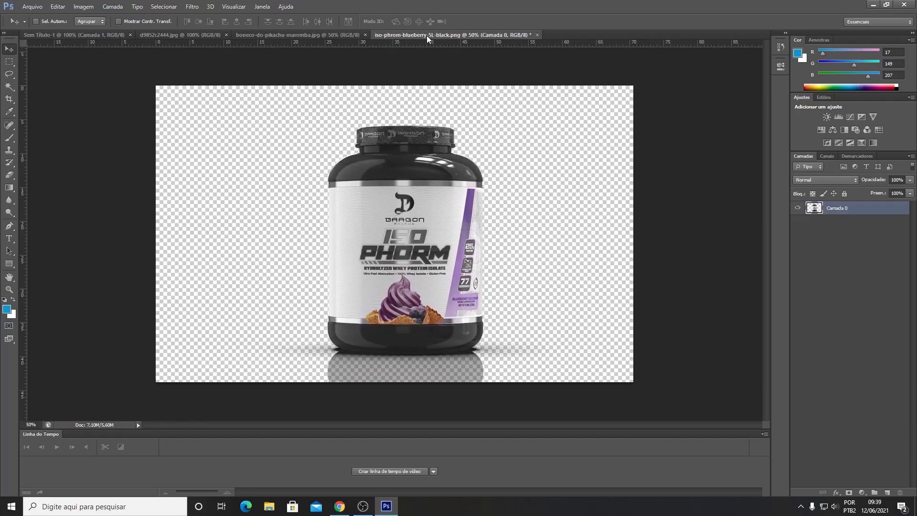
click(325, 35)
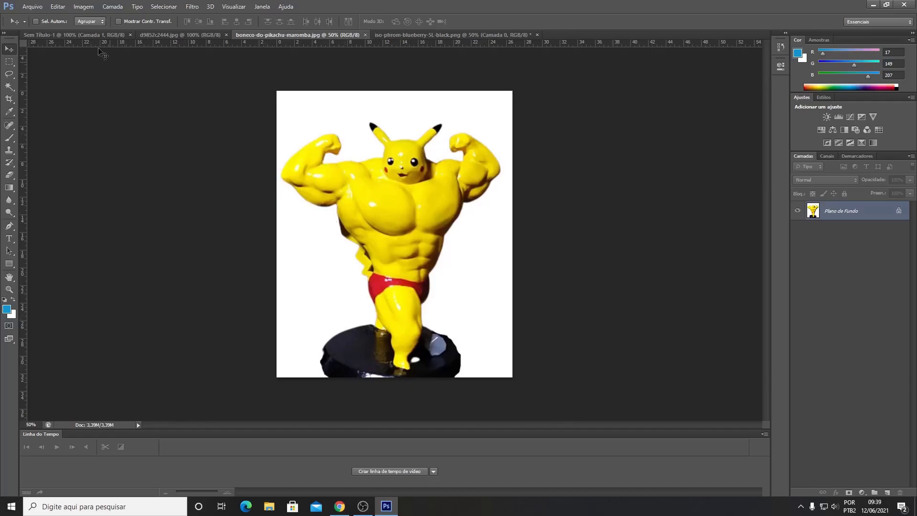
Step: Browse the Downloads folder in the Abrir dialog, then close it without opening any file
click(32, 7)
click(71, 23)
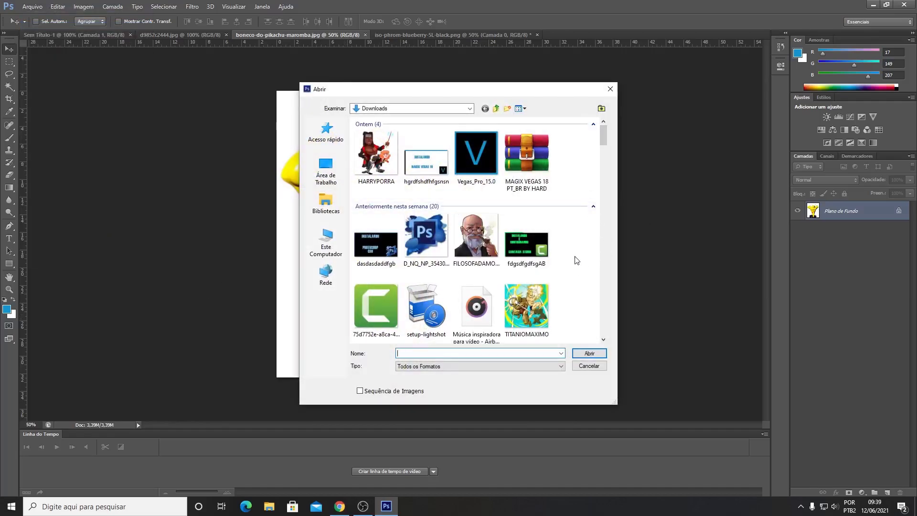
scroll(580, 252, down, 3)
scroll(582, 244, down, 3)
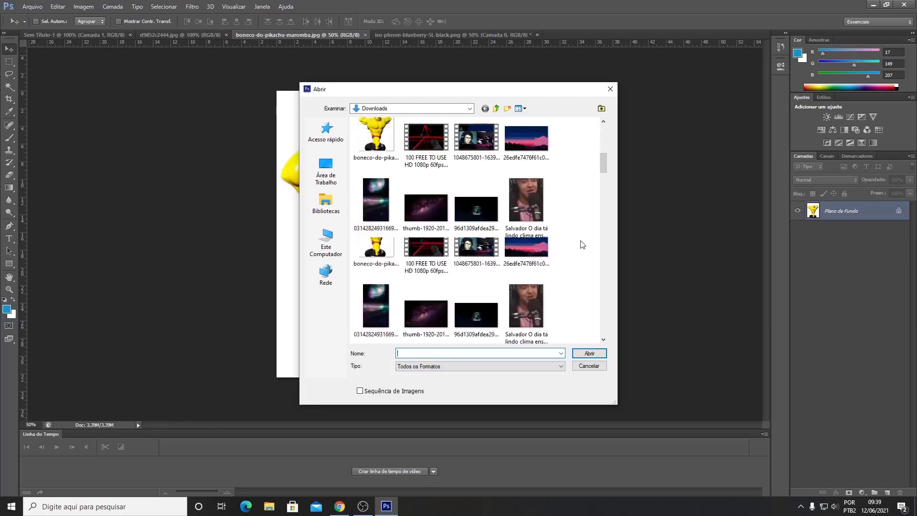
scroll(582, 245, down, 3)
scroll(582, 245, down, 3)
scroll(582, 244, down, 6)
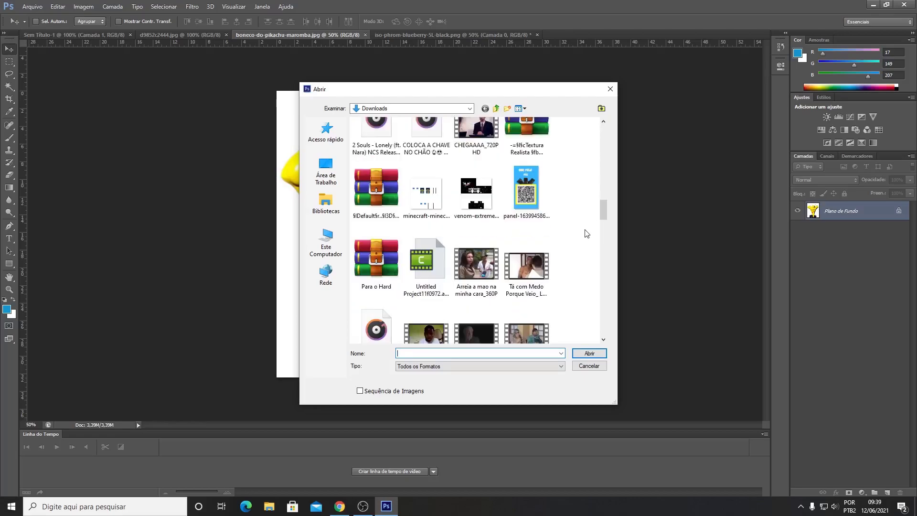
scroll(587, 233, down, 6)
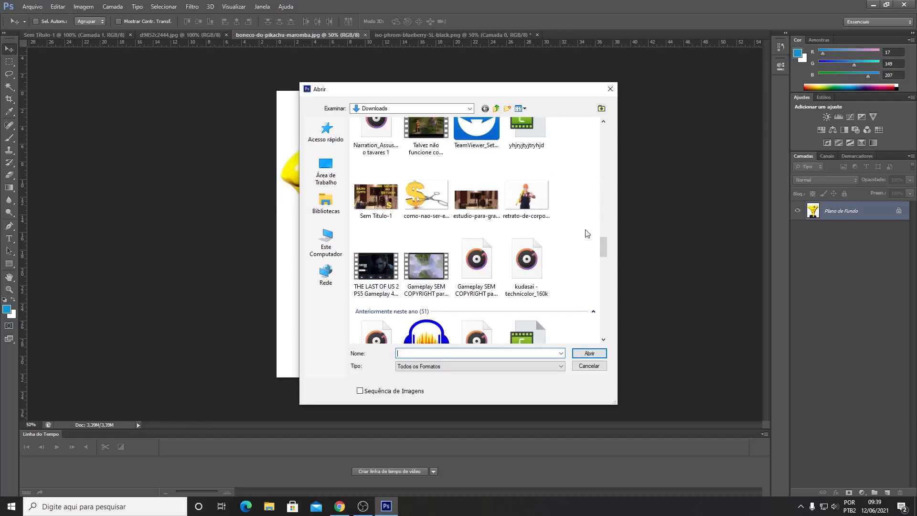
scroll(534, 318, down, 5)
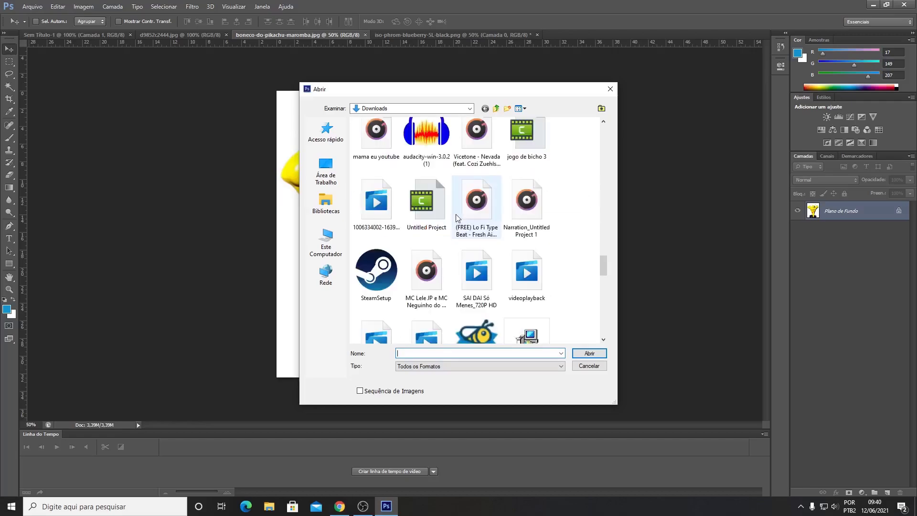
scroll(455, 216, down, 3)
scroll(455, 216, down, 5)
scroll(455, 216, down, 3)
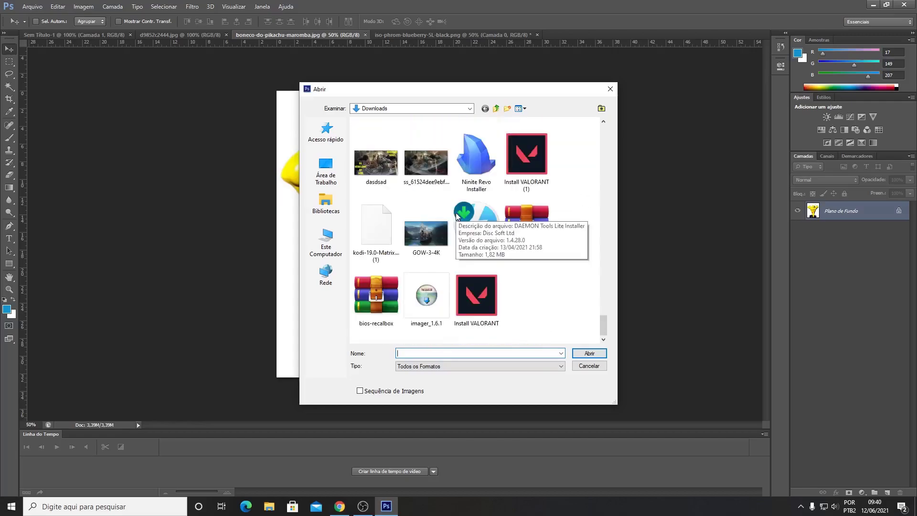
scroll(536, 270, up, 3)
scroll(536, 271, up, 2)
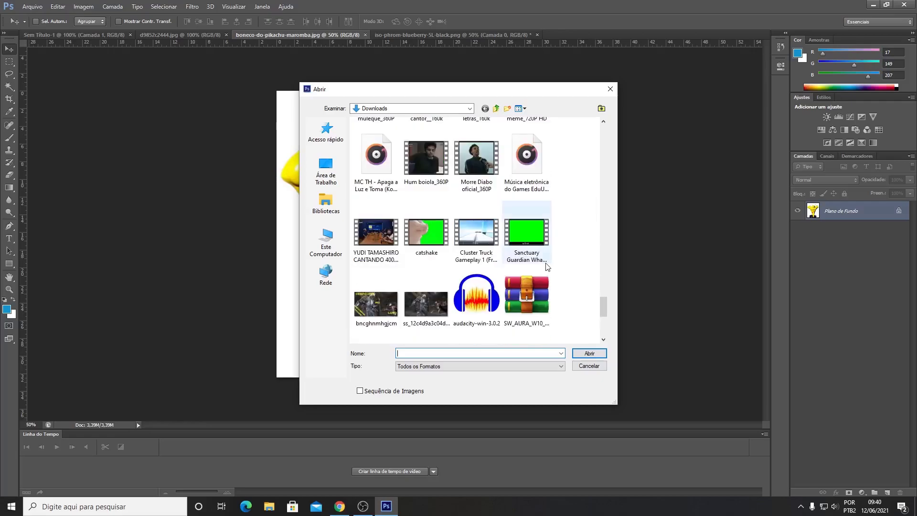
scroll(547, 267, up, 3)
scroll(547, 266, up, 3)
scroll(547, 266, up, 3)
scroll(539, 152, up, 2)
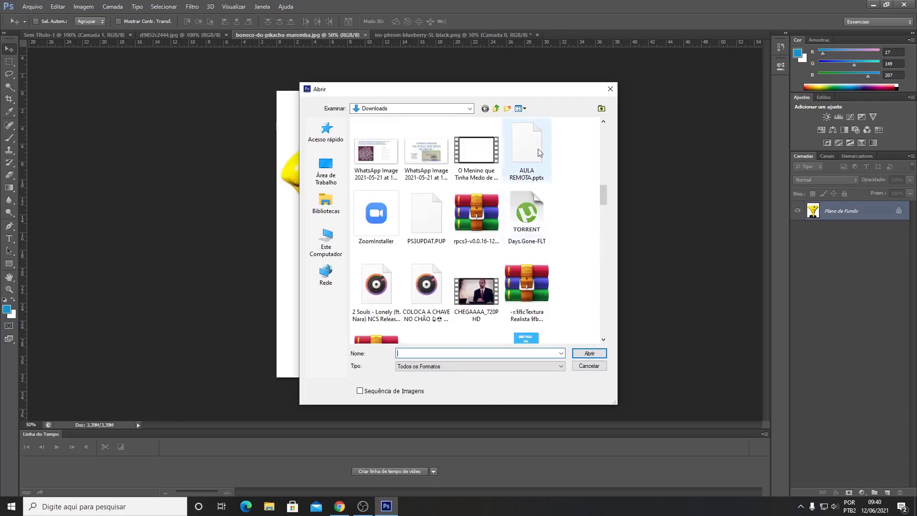
click(610, 89)
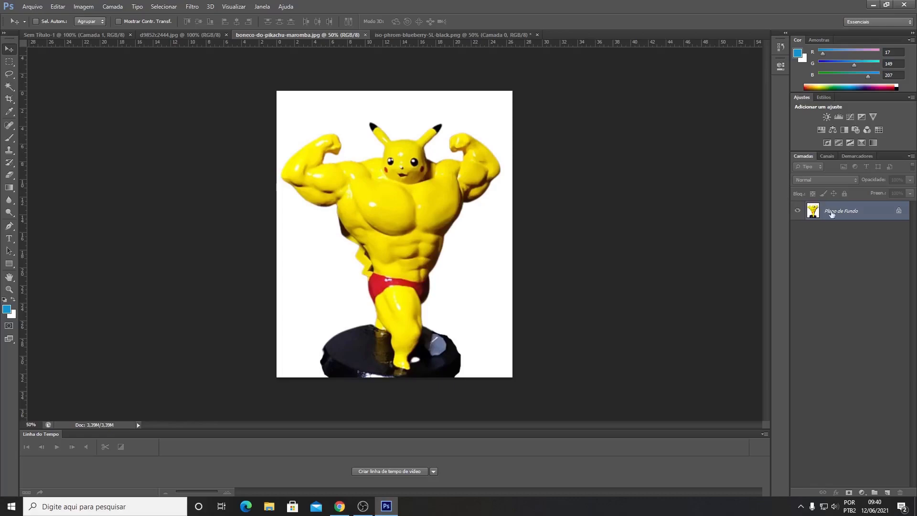
Step: Unlock the background as Camada 0 and delete Pikachu's white backdrop using the Magic Wand
double_click(870, 216)
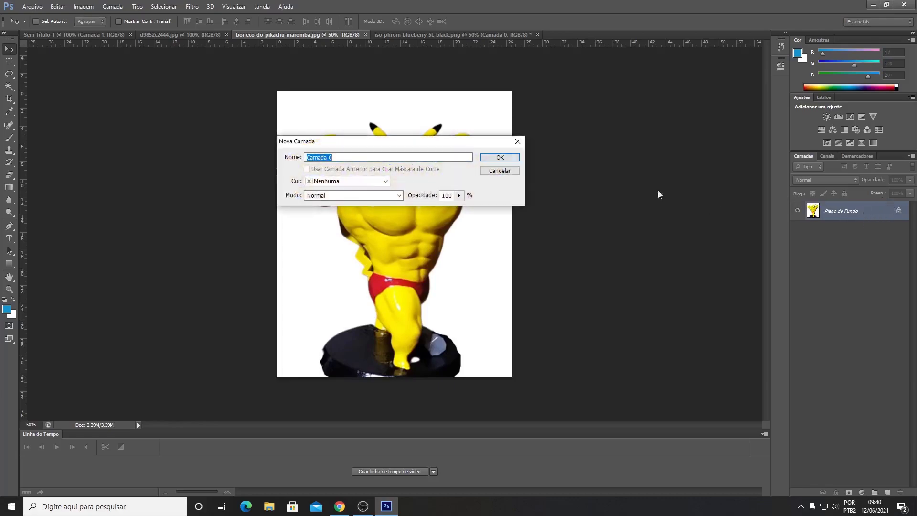
click(500, 157)
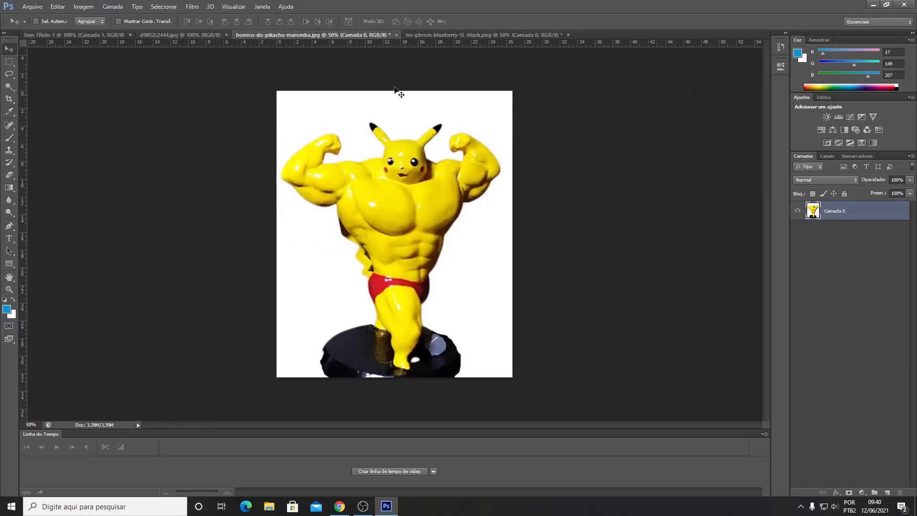
click(8, 88)
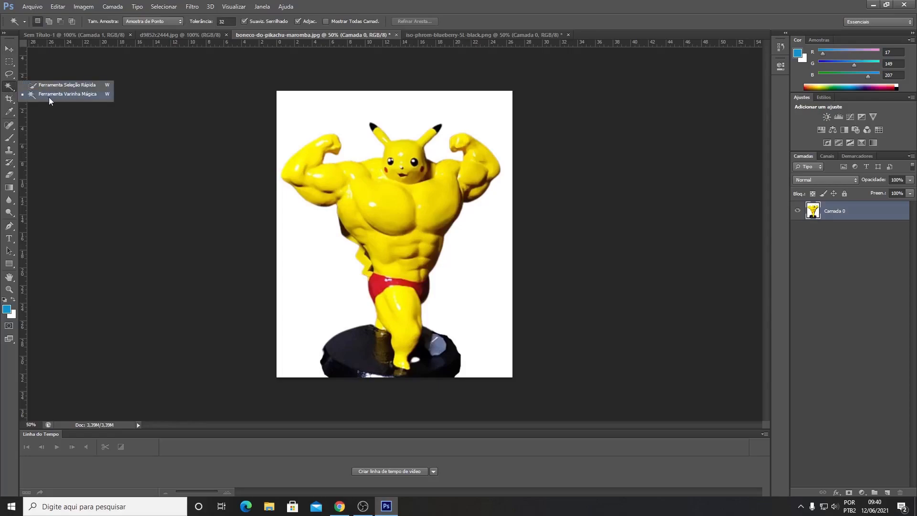
click(49, 94)
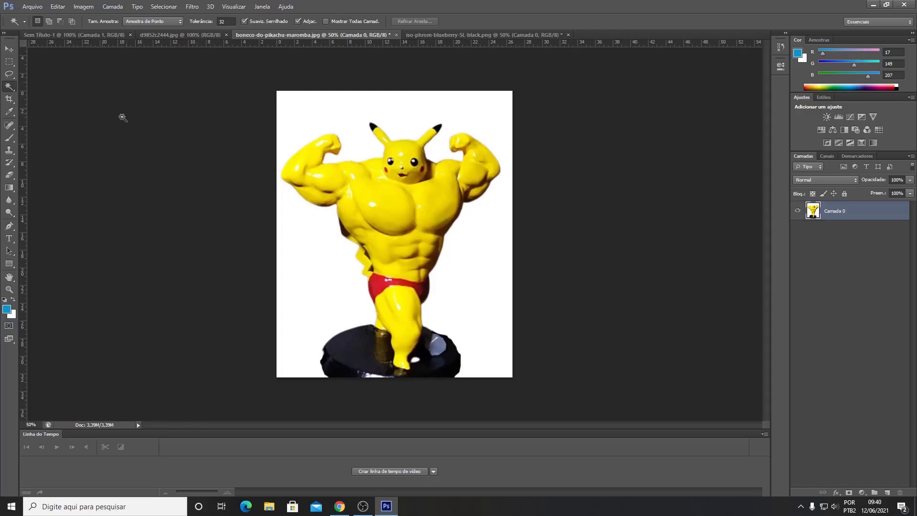
click(306, 109)
click(401, 210)
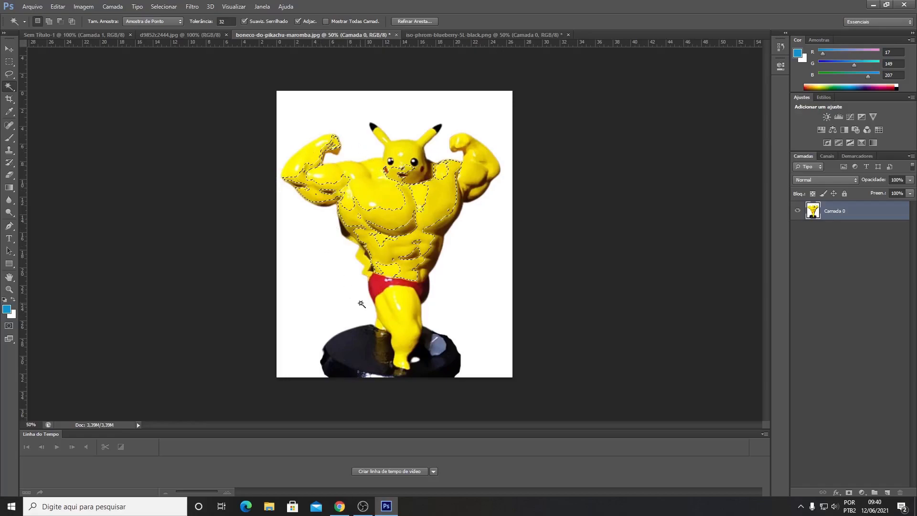
click(338, 286)
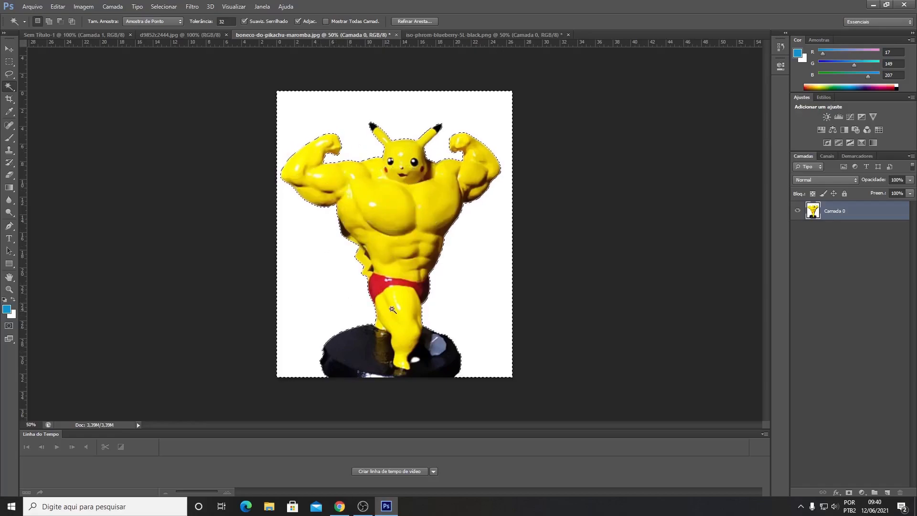
click(408, 310)
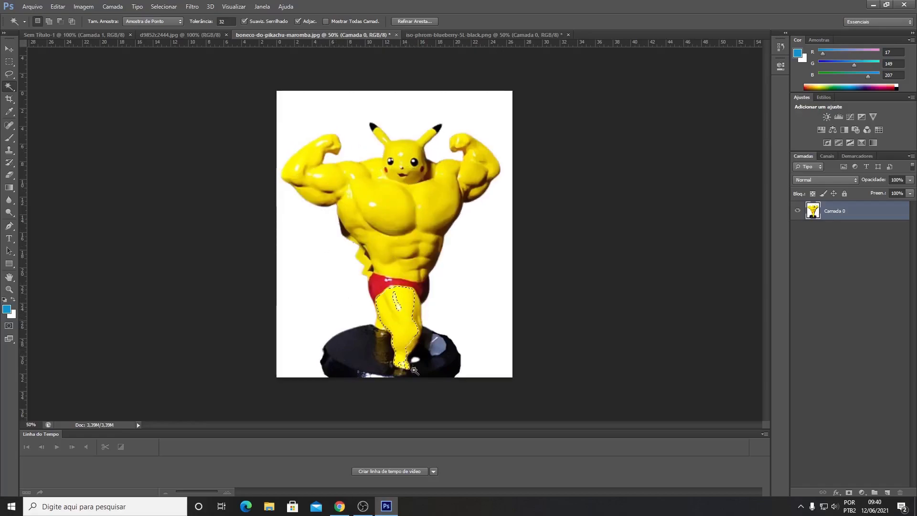
click(396, 229)
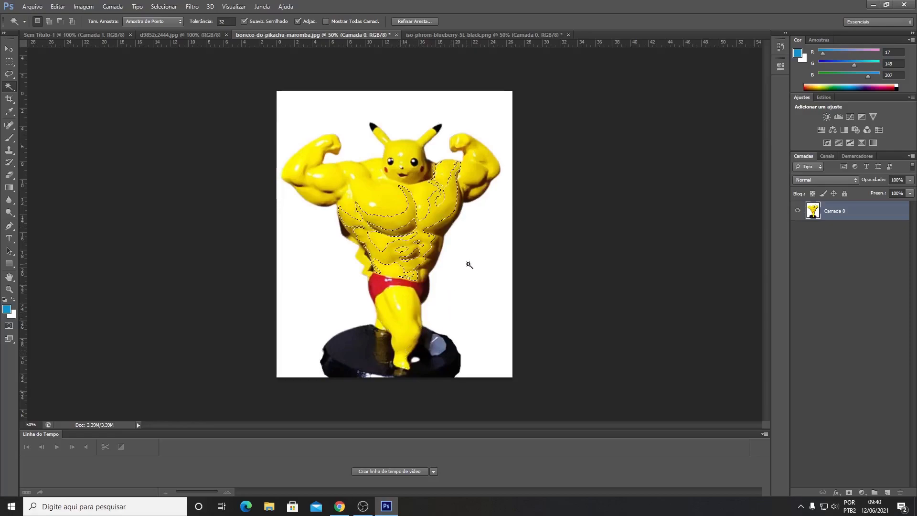
click(481, 268)
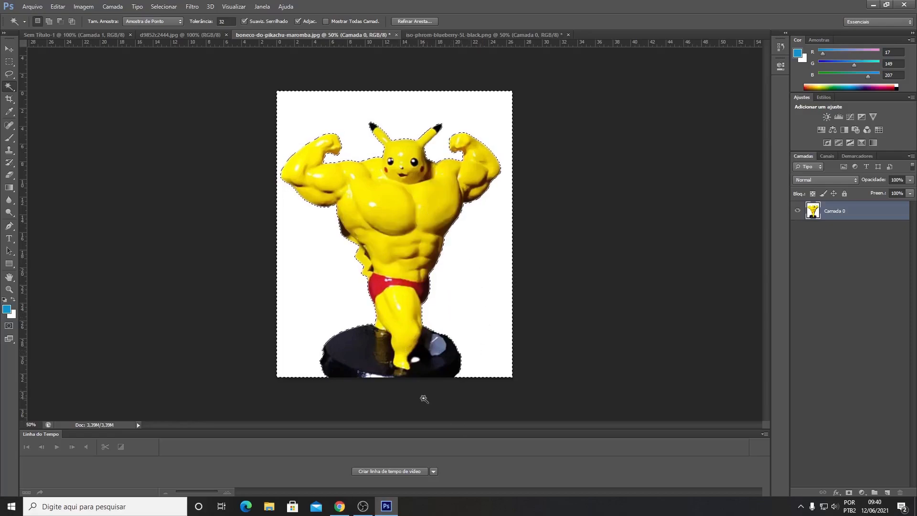
key(Delete)
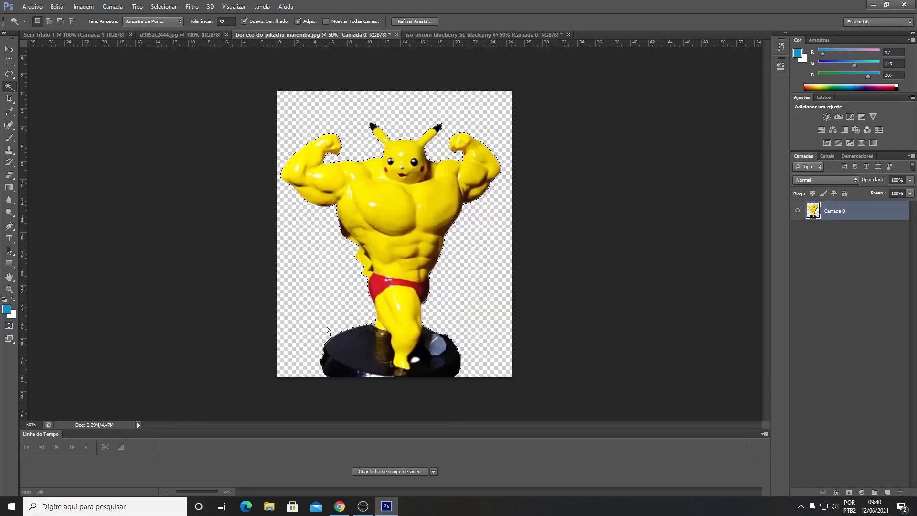
Step: Deselect and drag the Pikachu cut-out into the floating Sem Título-1 document
click(11, 50)
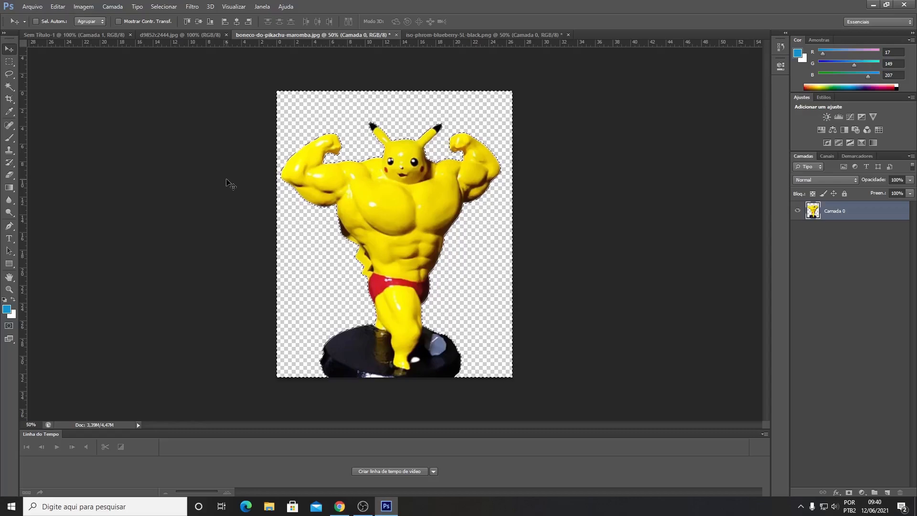
key(ctrl+d)
drag(376, 181, 388, 219)
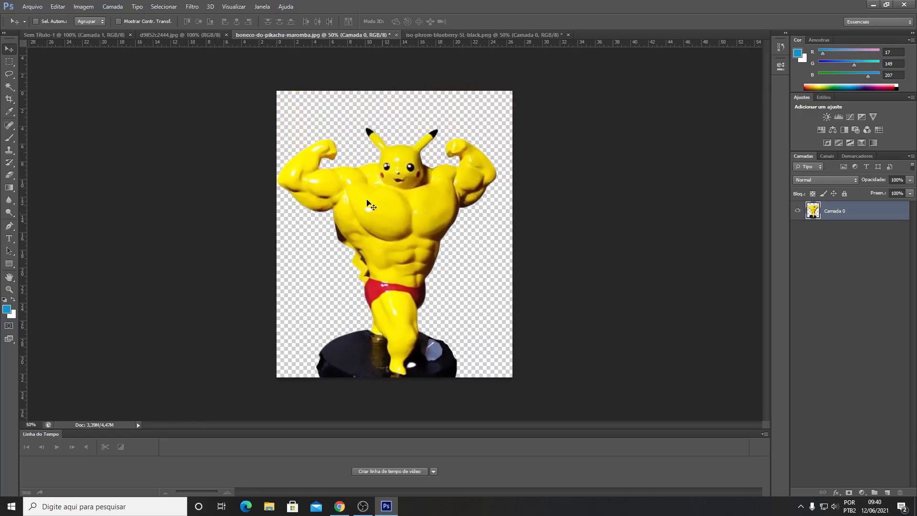
mouse_move(93, 31)
mouse_down()
mouse_move(623, 24)
mouse_move(624, 37)
mouse_move(584, 42)
mouse_up()
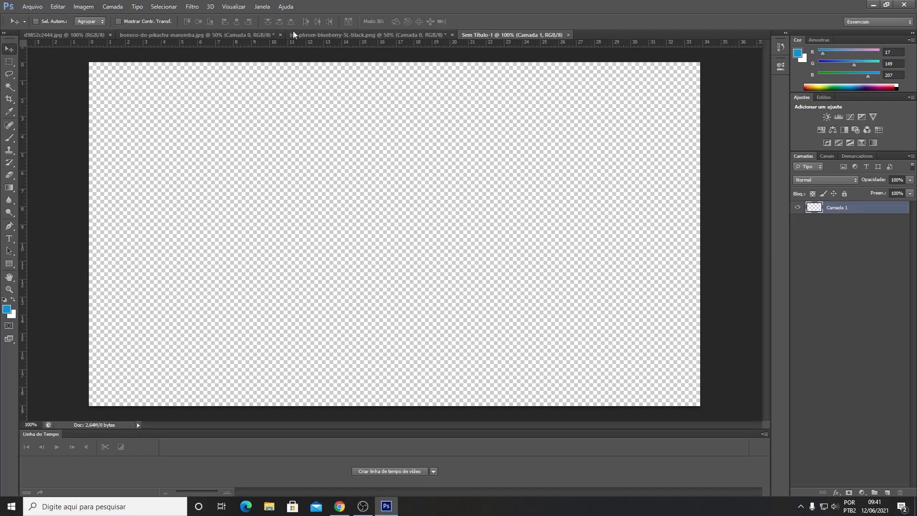
click(179, 34)
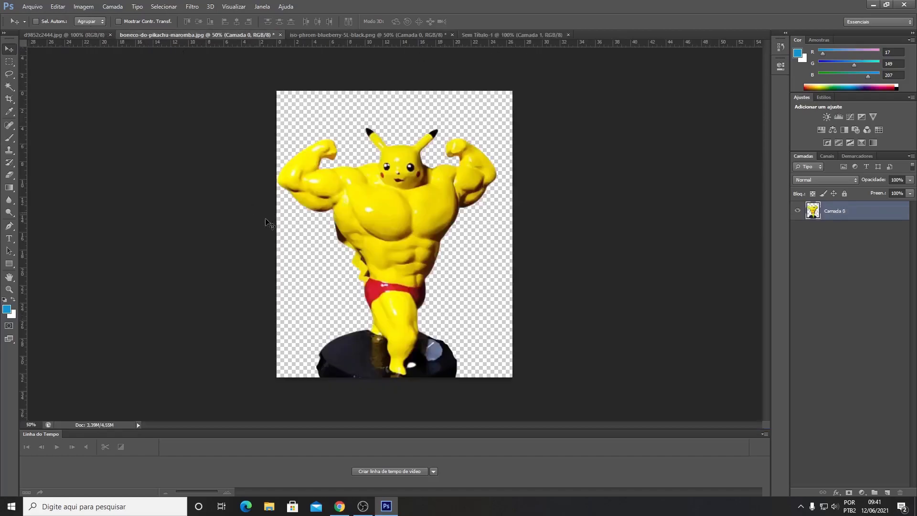
mouse_move(404, 195)
mouse_down()
mouse_move(495, 37)
mouse_move(327, 225)
mouse_move(418, 219)
mouse_up()
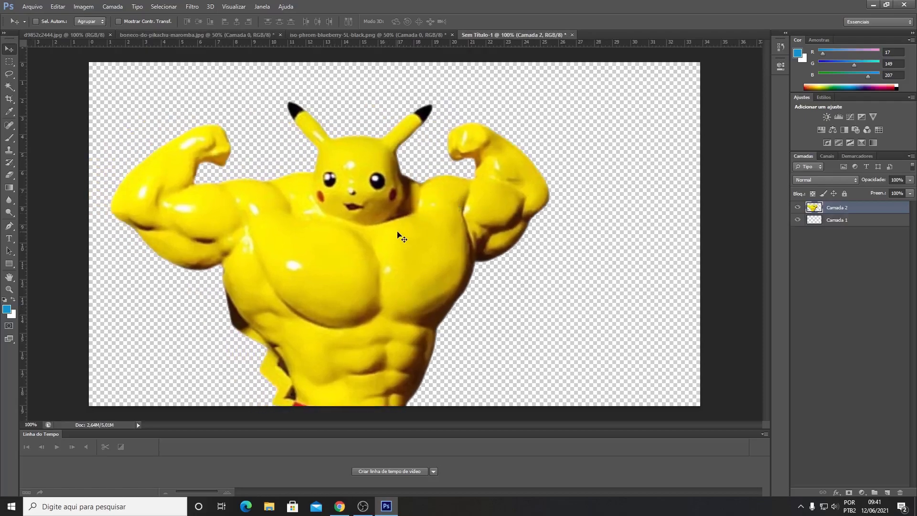
Step: Free-transform Pikachu down to about 46% and place it toward the right of the canvas
key(ctrl+t)
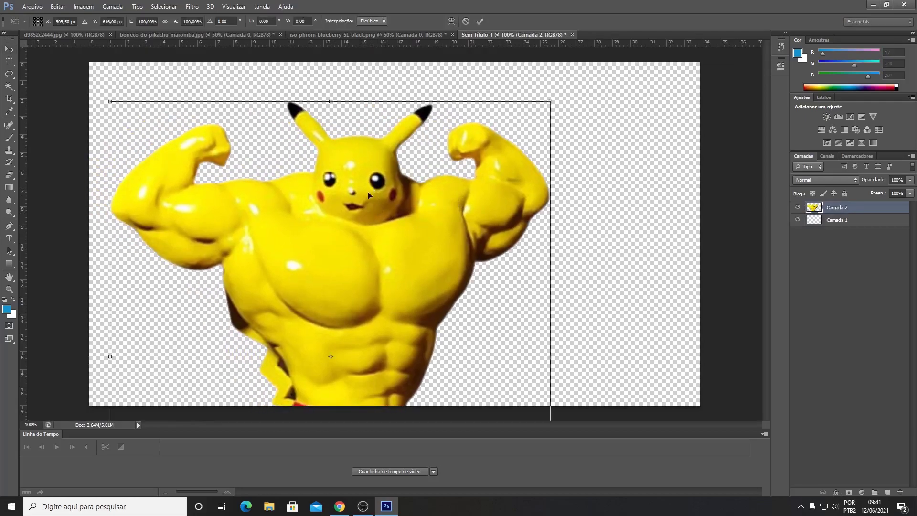
drag(371, 191, 399, 202)
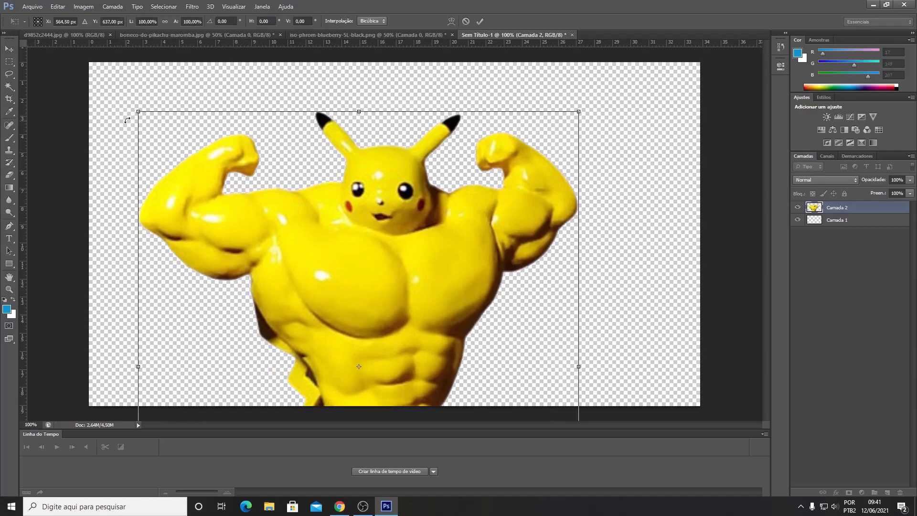
drag(138, 110, 239, 225)
drag(352, 277, 355, 128)
drag(237, 93, 323, 188)
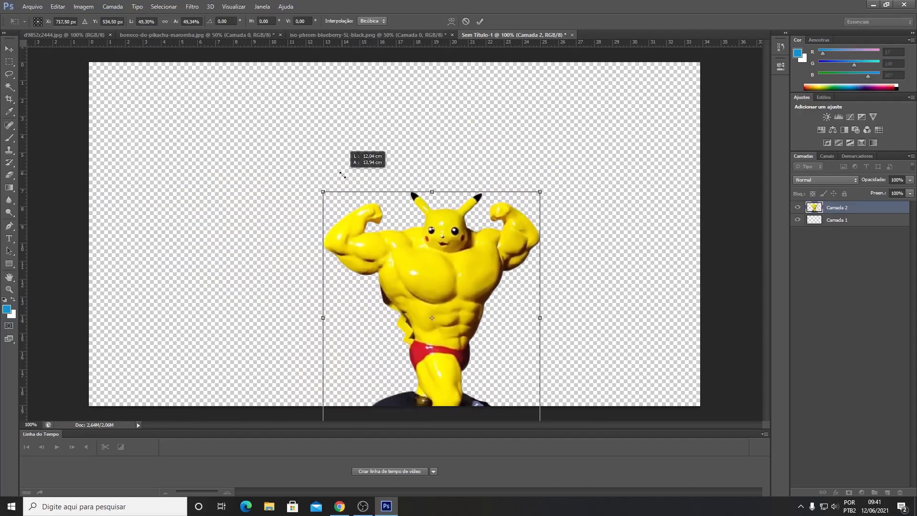
mouse_move(442, 273)
mouse_down()
mouse_move(549, 224)
mouse_move(597, 239)
mouse_up()
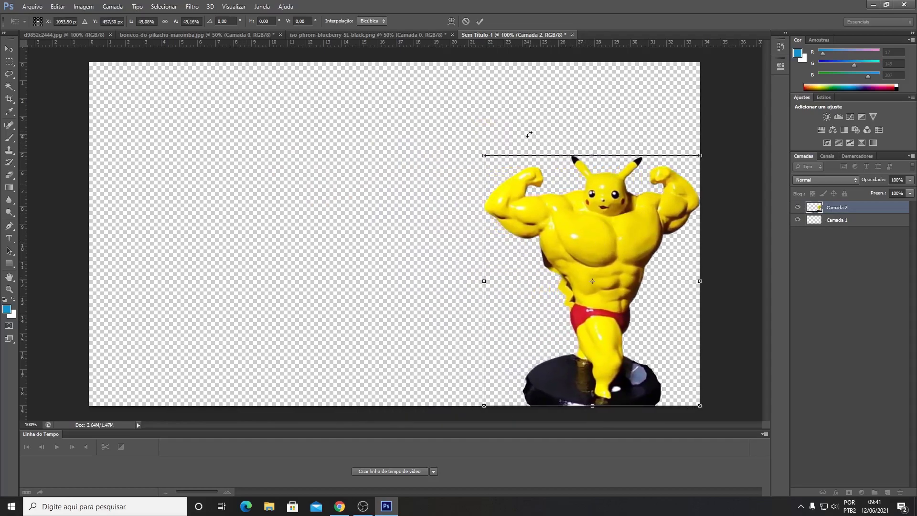
drag(483, 156, 496, 167)
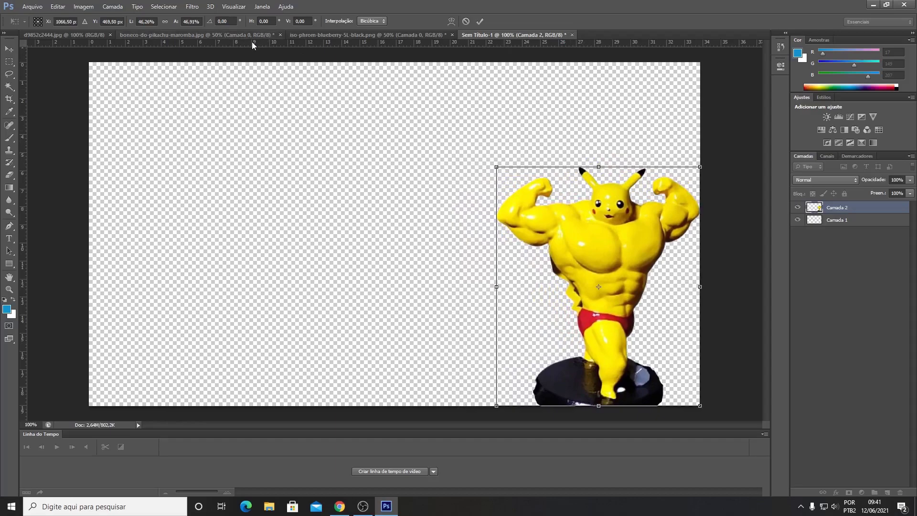
click(220, 32)
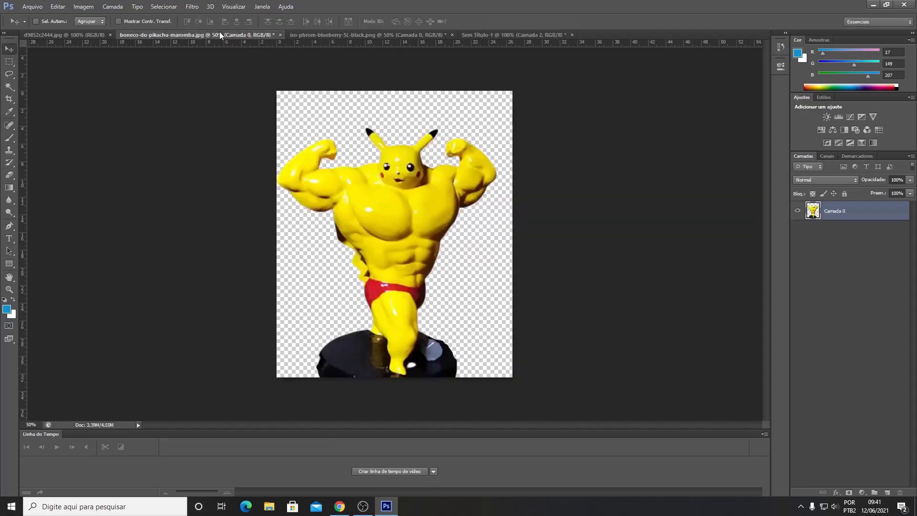
Step: Magic-wand select the dumbbell photo's white background and apply a content-aware fill
click(81, 32)
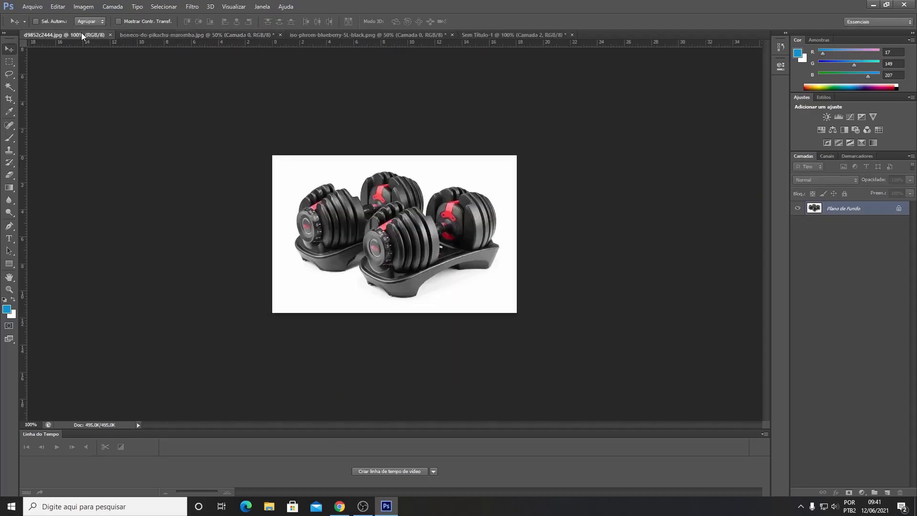
click(9, 86)
click(297, 169)
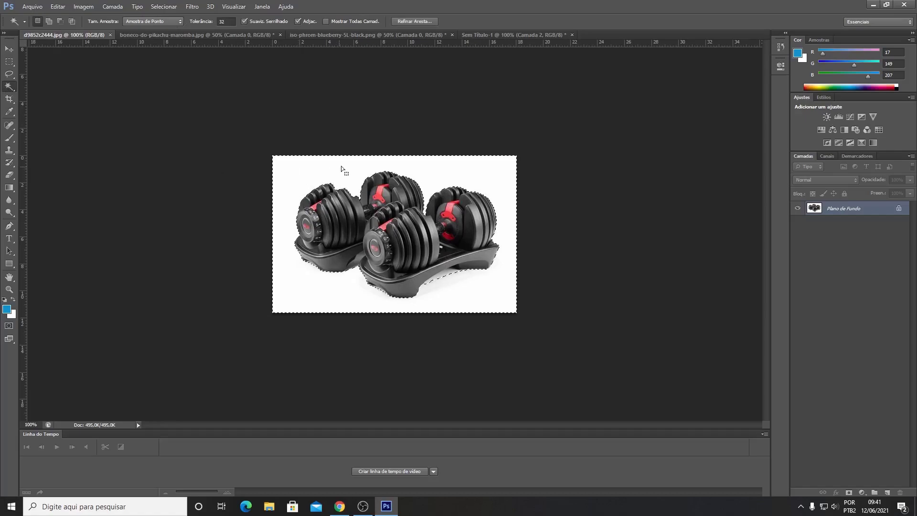
key(shift+F5)
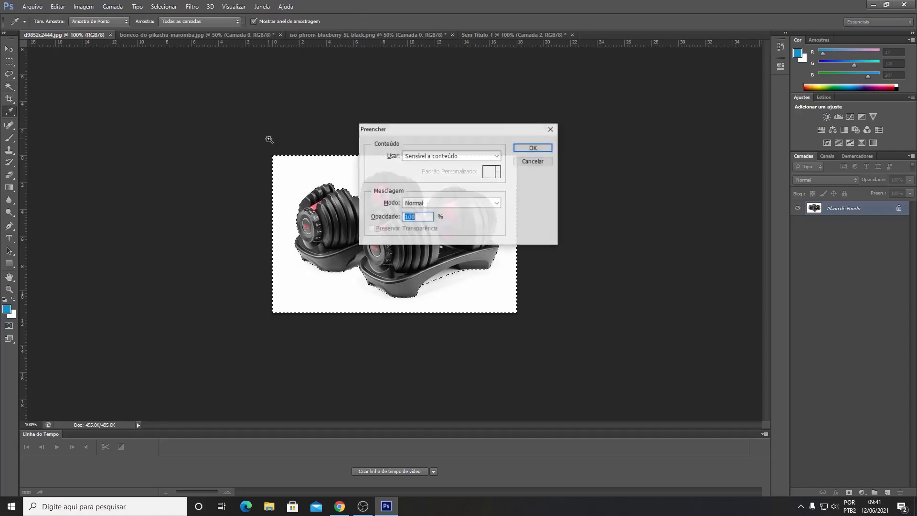
click(534, 148)
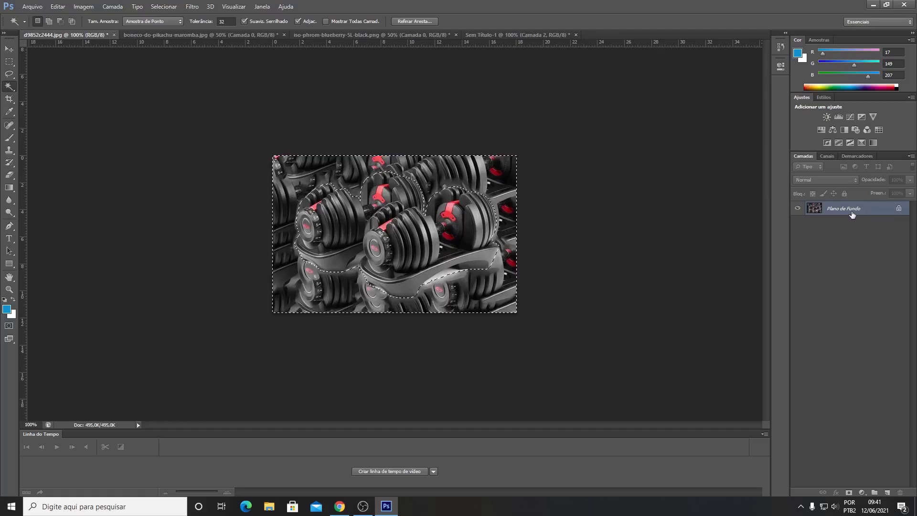
Step: Convert Plano de Fundo into Camada 0 and delete the selected white background
double_click(879, 214)
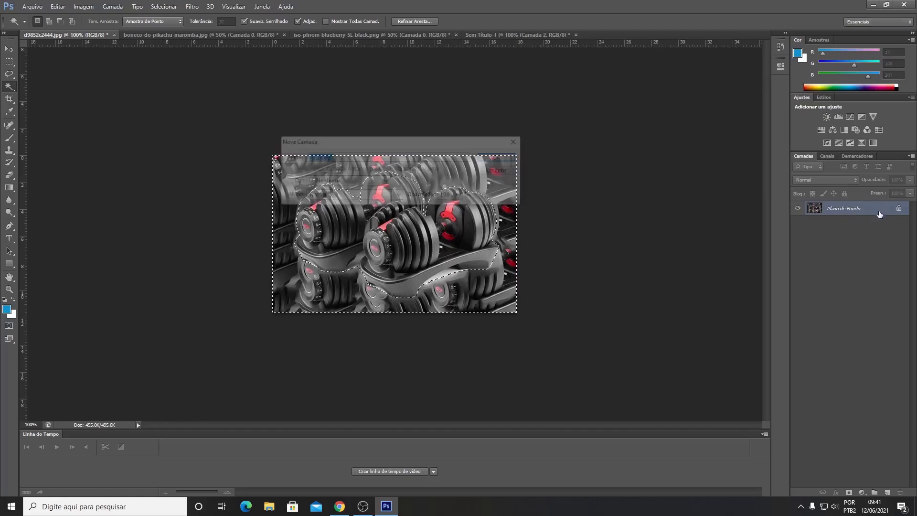
click(497, 157)
key(Delete)
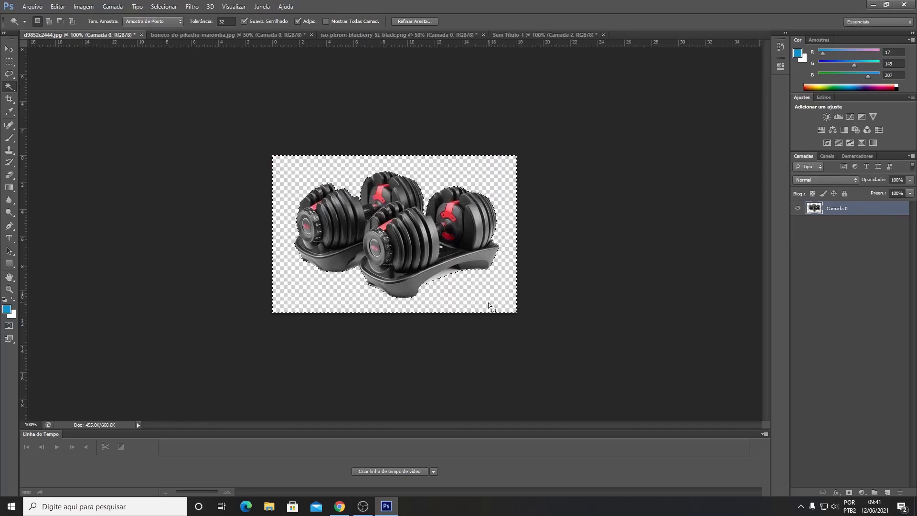
click(7, 51)
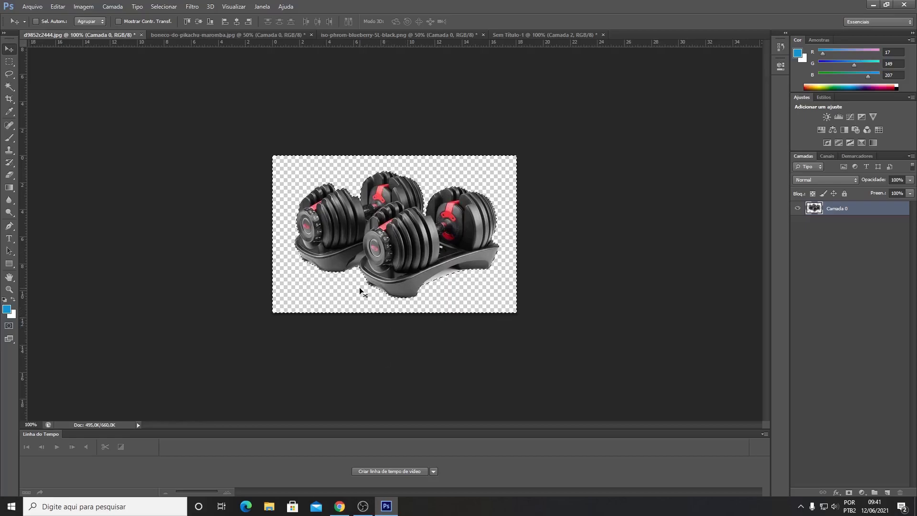
Step: Bring the dumbbells into the composite and fill Camada 1 with red (ff0000)
mouse_move(388, 226)
mouse_down()
mouse_move(421, 233)
mouse_move(418, 191)
mouse_move(508, 210)
mouse_move(625, 382)
mouse_up()
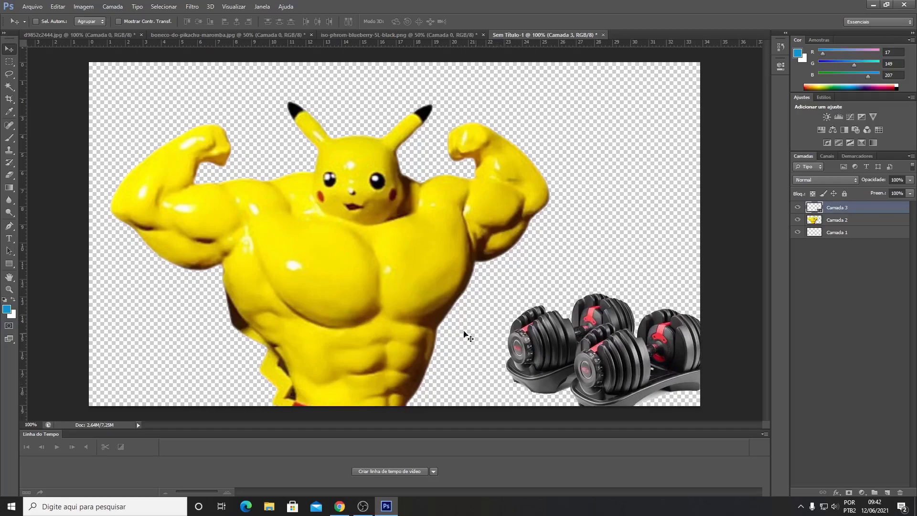
click(844, 239)
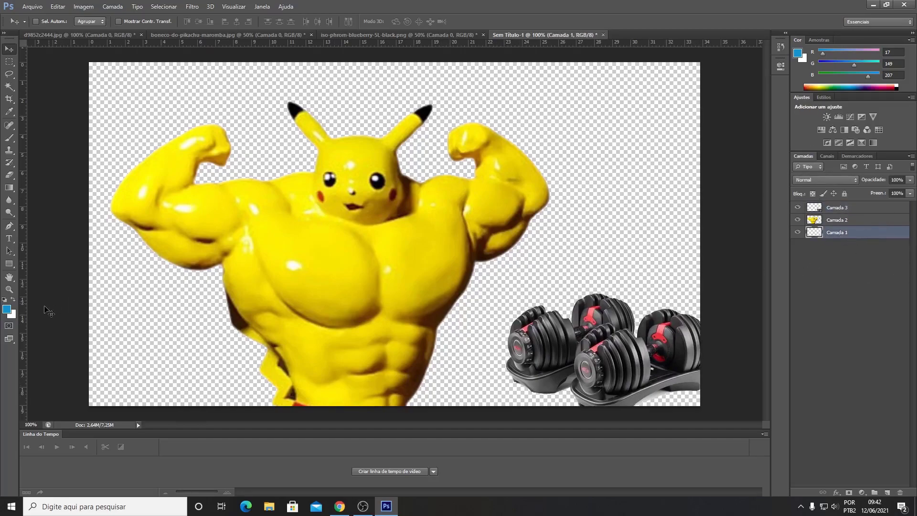
click(7, 309)
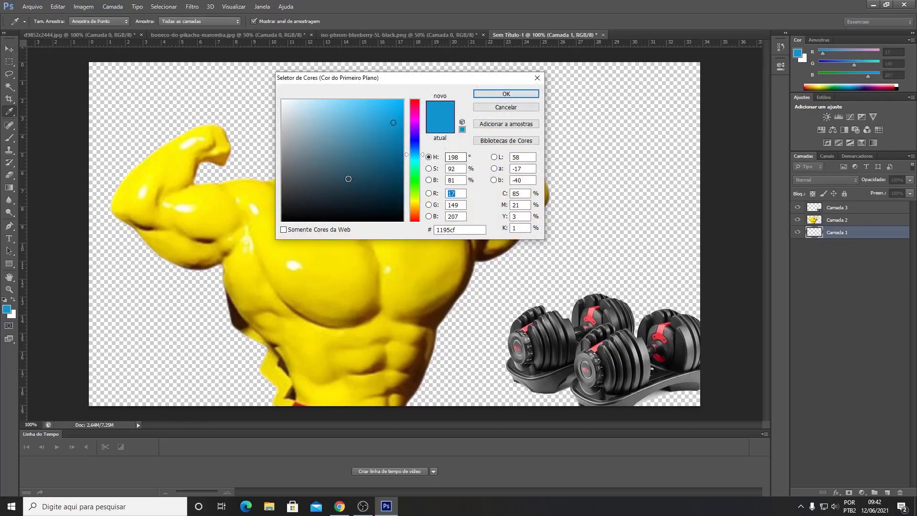
click(322, 202)
drag(322, 202, 260, 226)
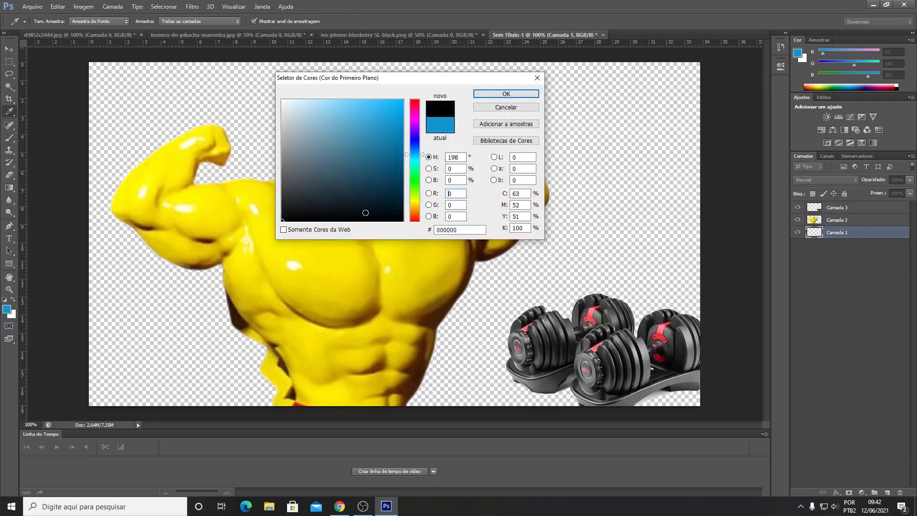
click(420, 220)
text(255)
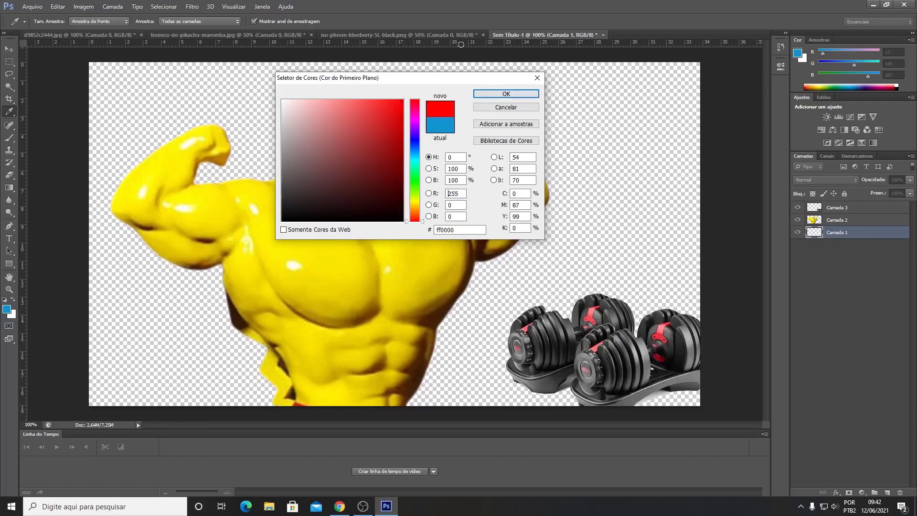
click(506, 94)
key(v)
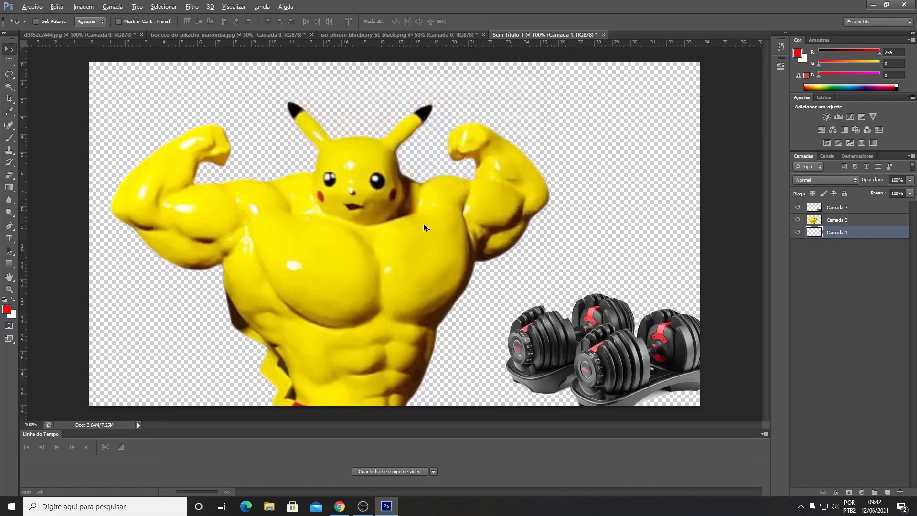
key(alt+BackSpace)
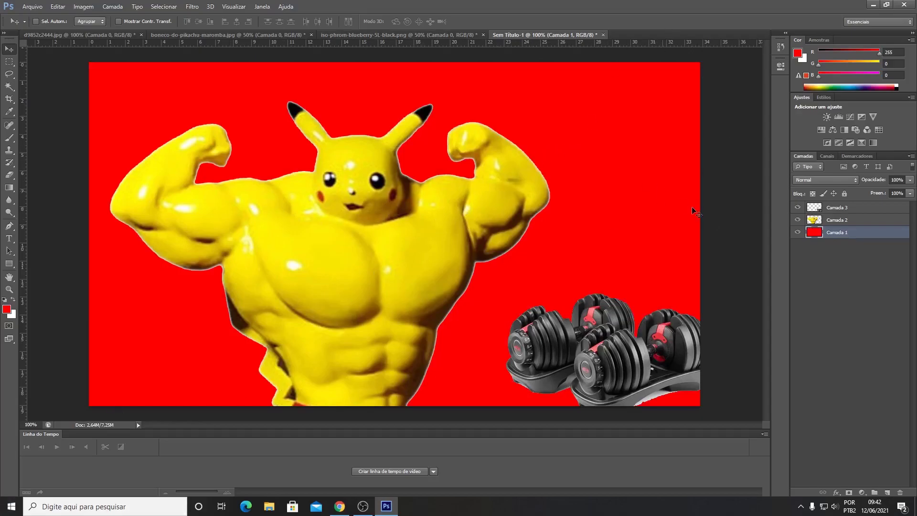
Step: Position Pikachu against the left edge and the dumbbells in the bottom-right corner
mouse_move(574, 163)
mouse_down()
mouse_move(603, 187)
mouse_move(584, 178)
mouse_up()
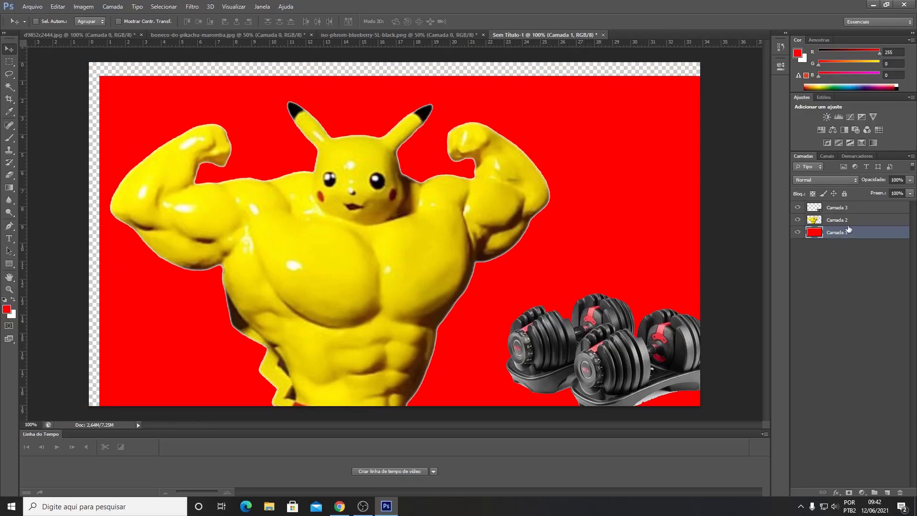
click(836, 220)
mouse_move(434, 248)
mouse_down()
mouse_move(315, 171)
mouse_move(274, 166)
mouse_move(250, 176)
mouse_up()
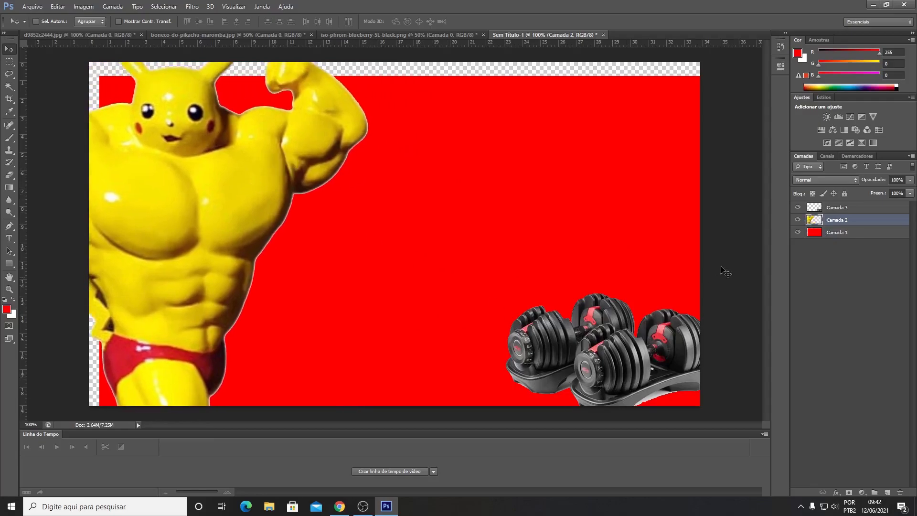
click(836, 207)
drag(605, 352, 623, 373)
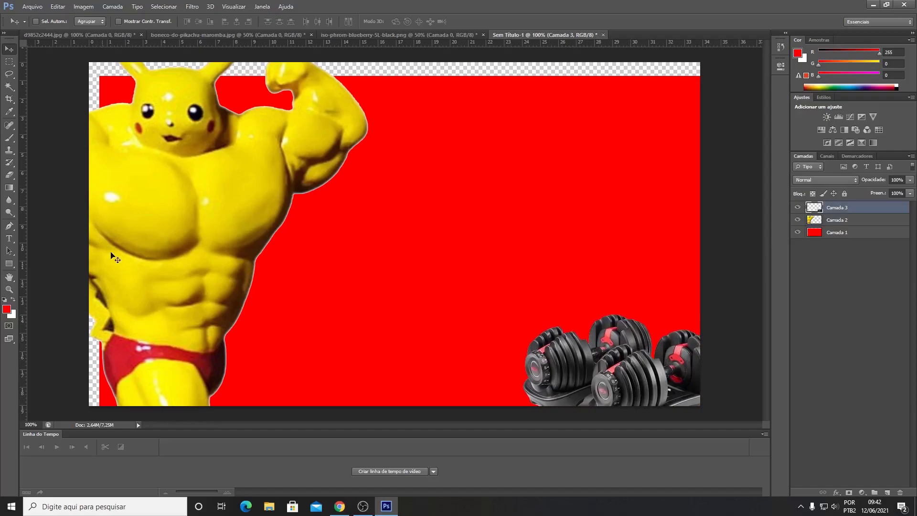